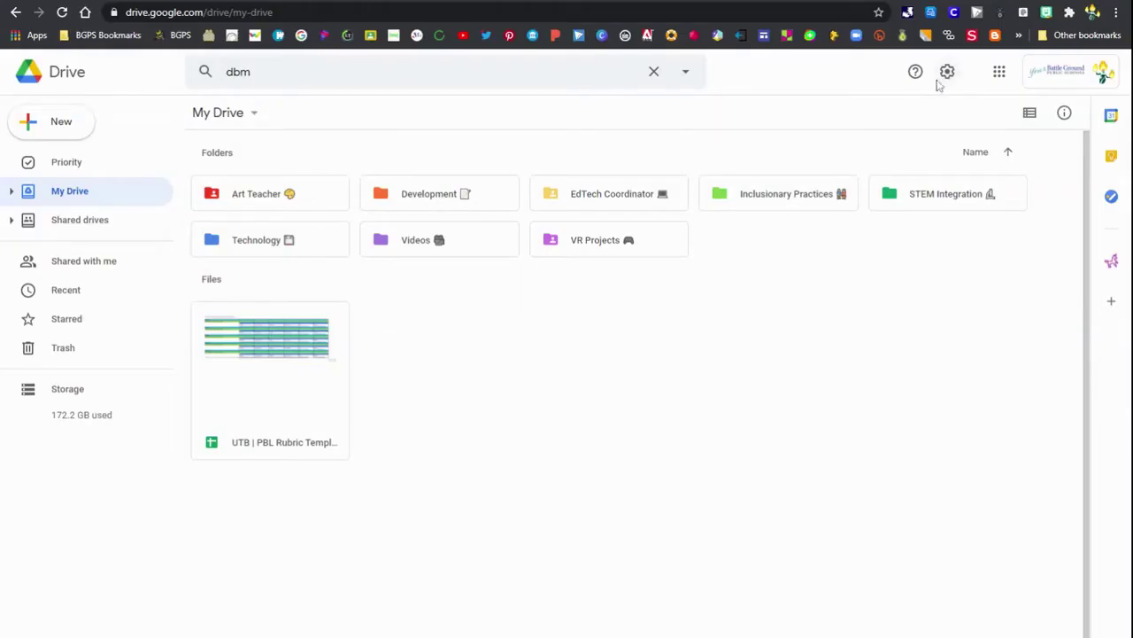
# Step: Tick Offline in Drive settings and open the 'Use Google Drive files offline' help article
pyautogui.click(948, 70)
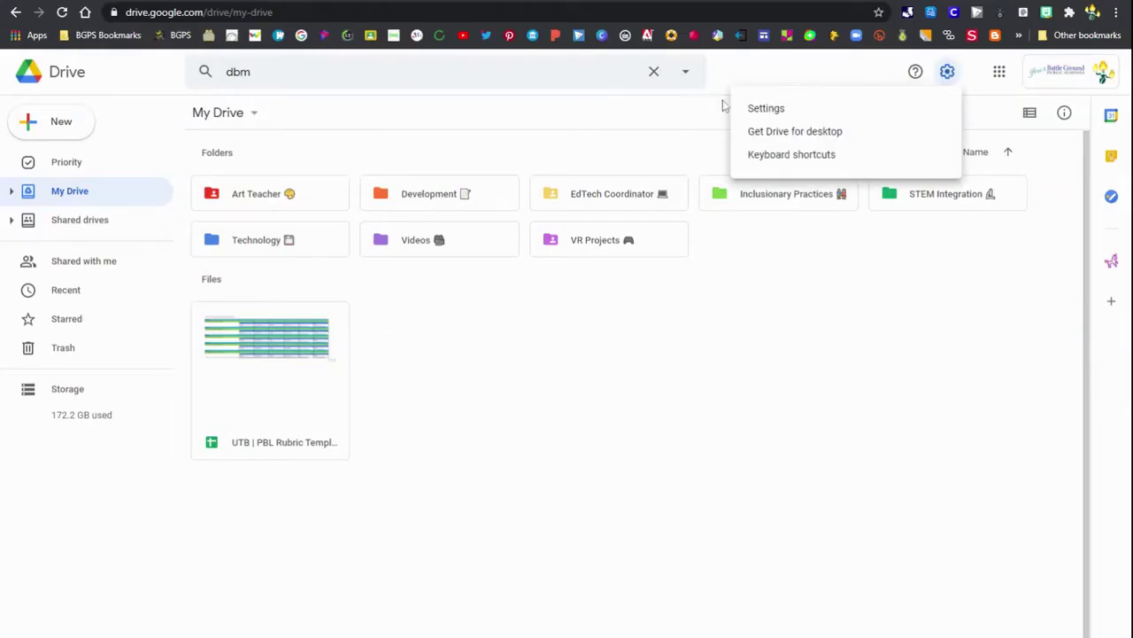
pyautogui.click(791, 111)
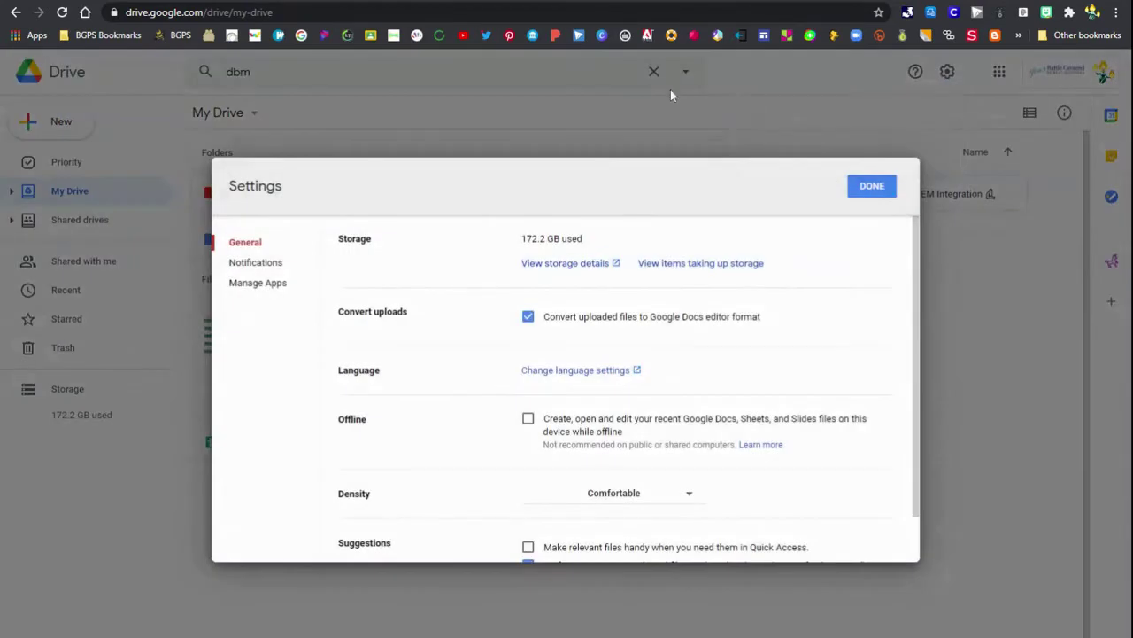
pyautogui.scroll(-1, 481, 376)
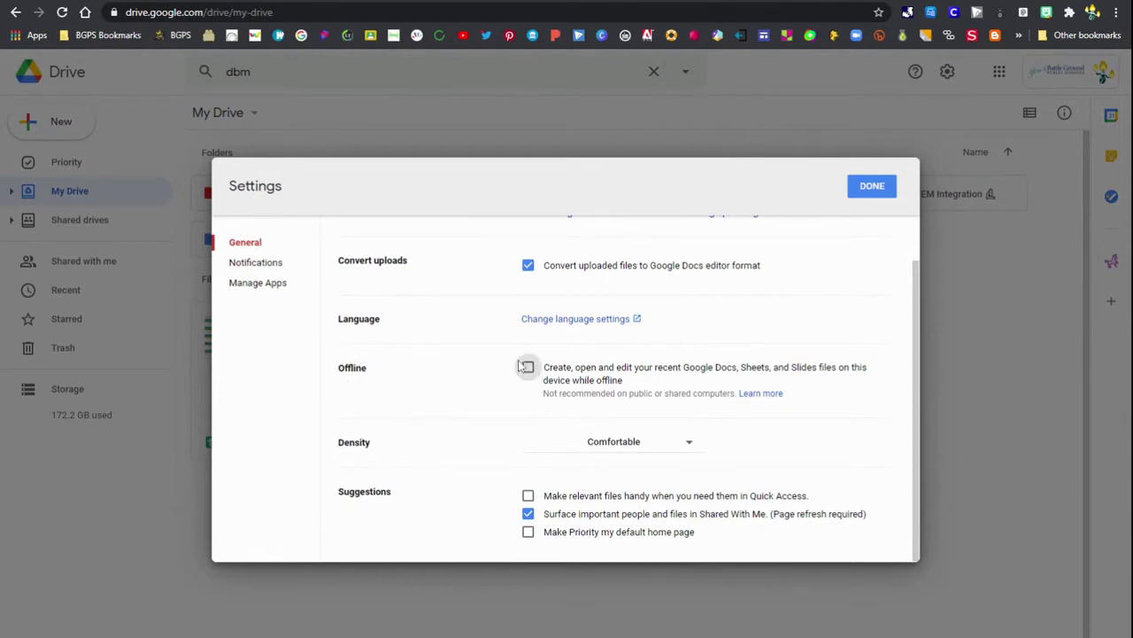
pyautogui.click(528, 368)
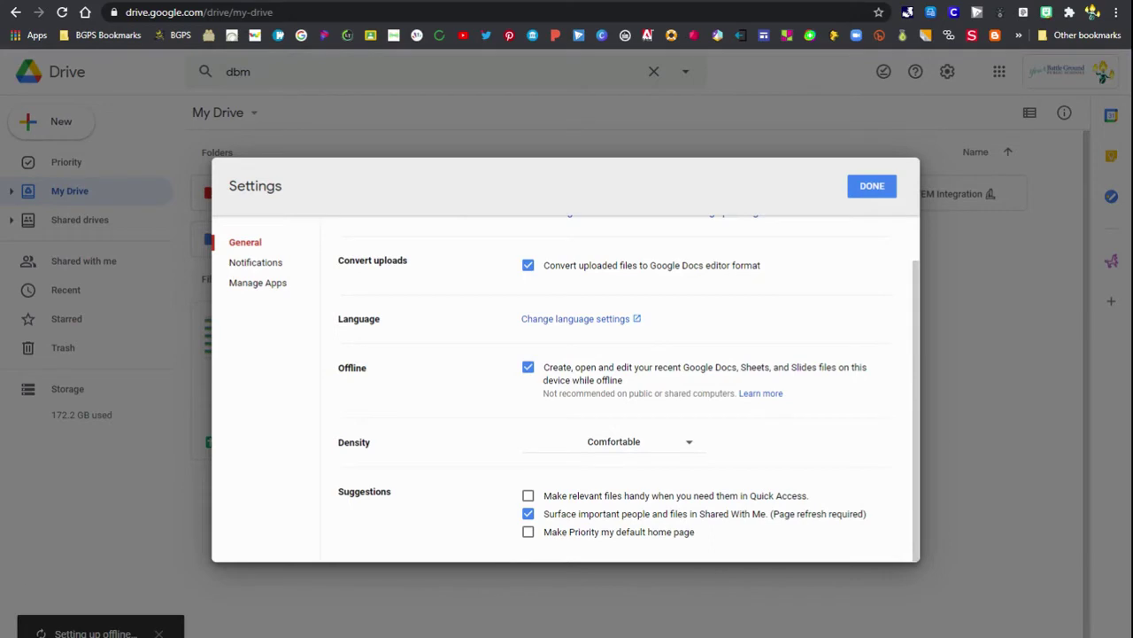
pyautogui.click(763, 394)
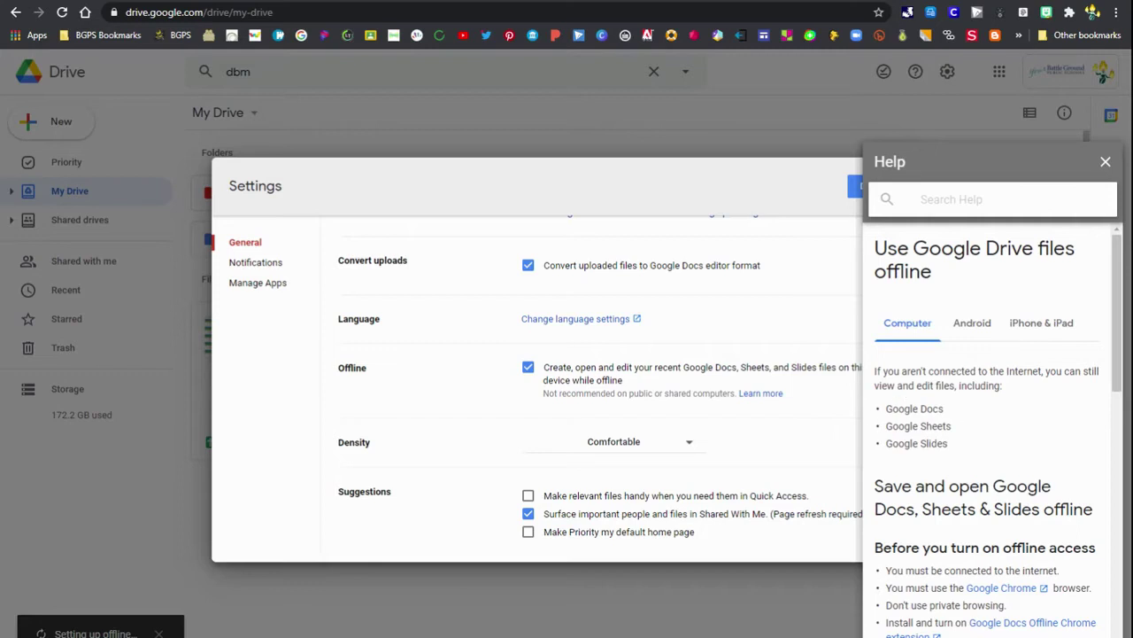
# Step: Scroll through the 'Use Google Drive files offline' article, then close the Help panel
pyautogui.scroll(-3, 1041, 470)
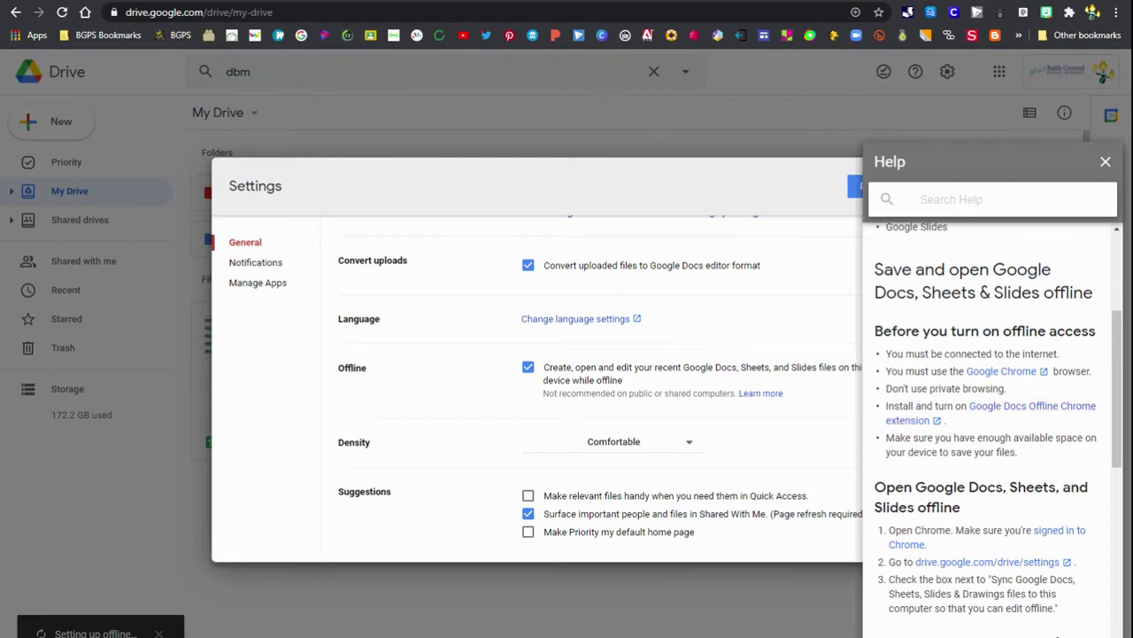
pyautogui.scroll(-1, 992, 531)
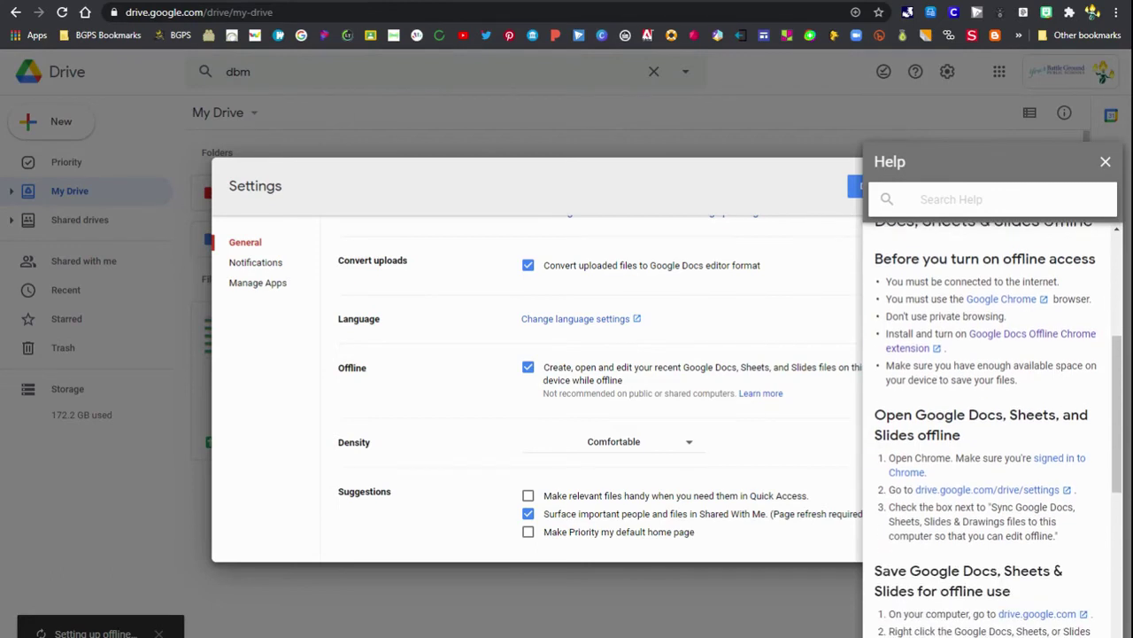
pyautogui.scroll(-1, 961, 457)
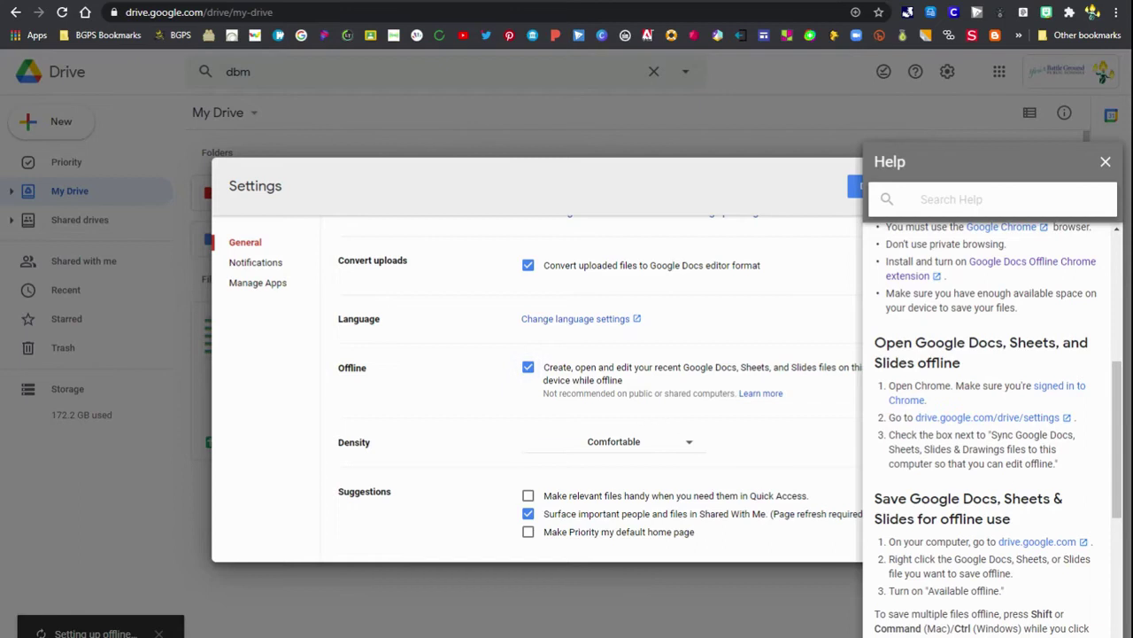
pyautogui.scroll(-3, 989, 493)
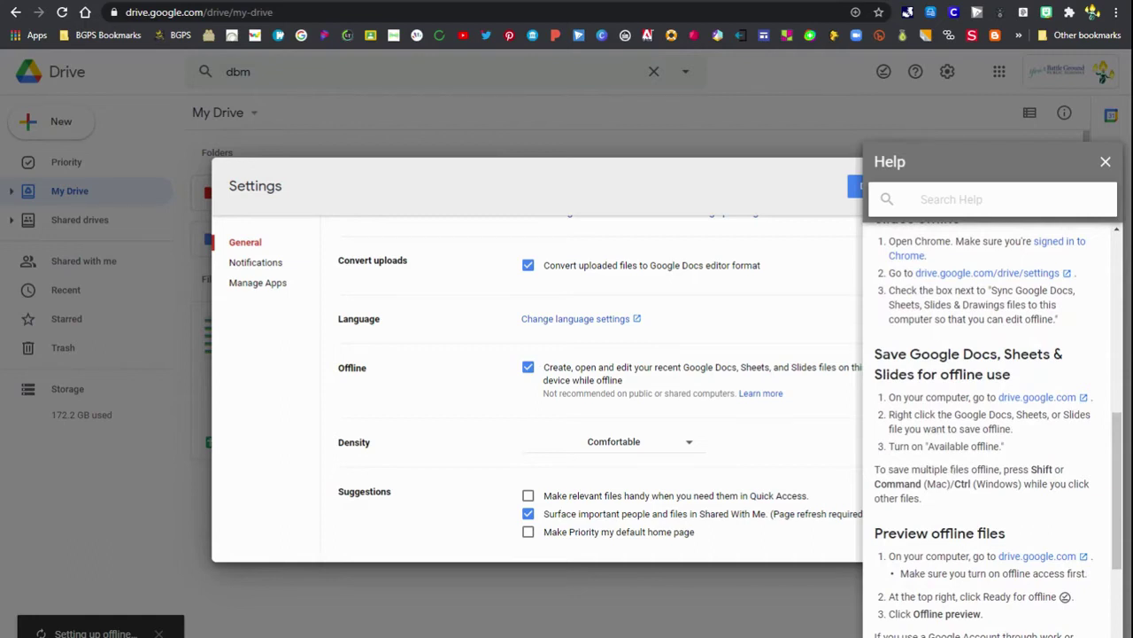
pyautogui.scroll(-5, 974, 454)
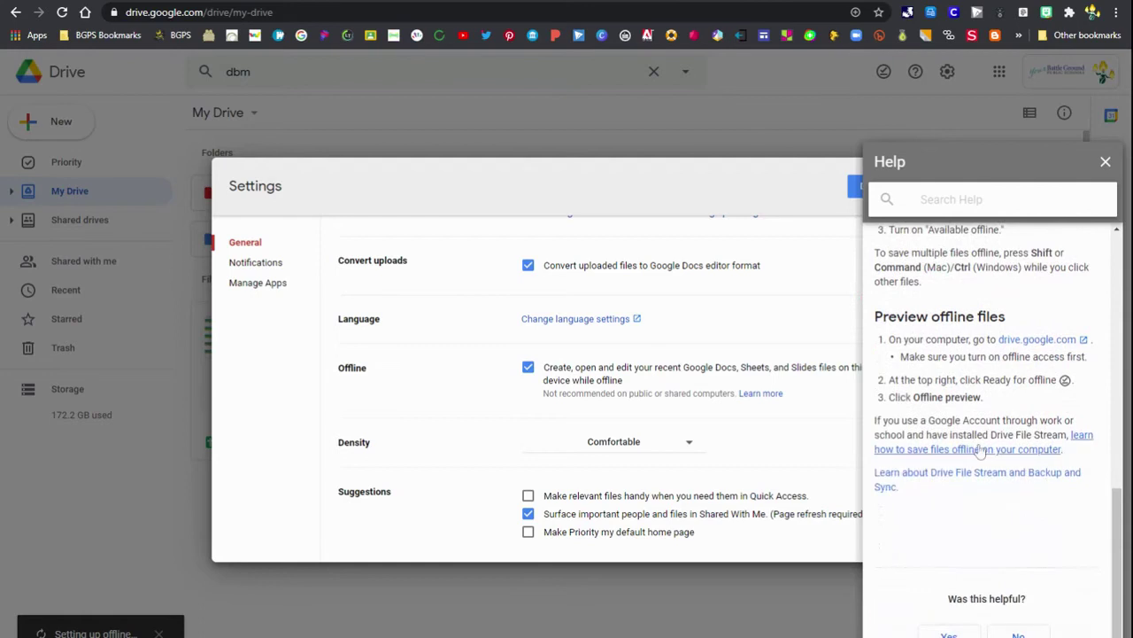
pyautogui.scroll(1, 974, 453)
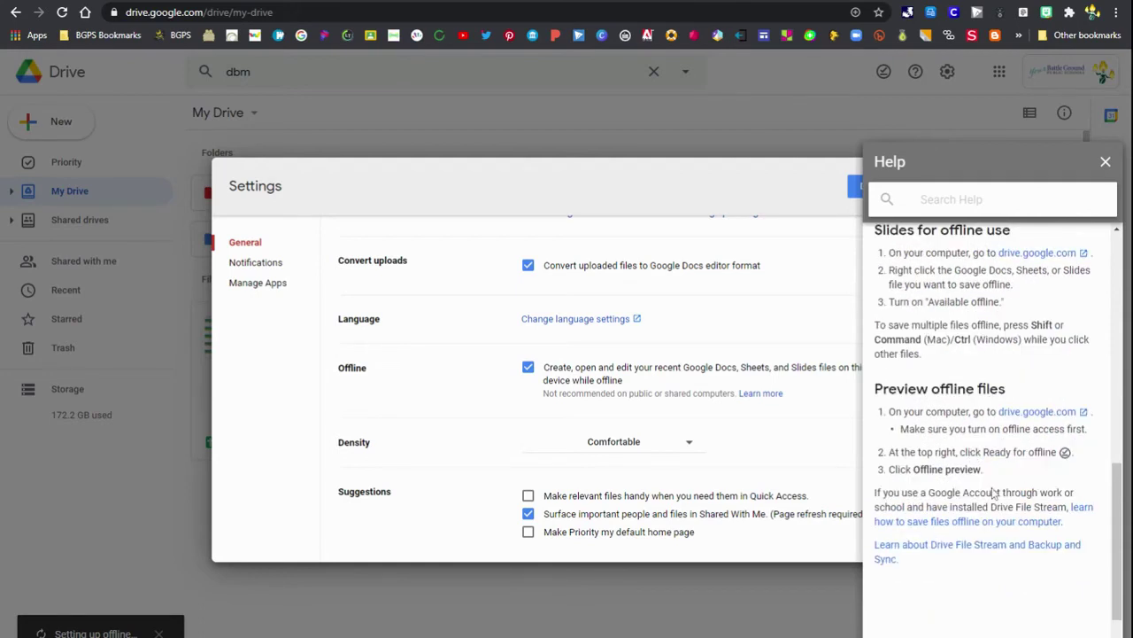
pyautogui.click(1106, 161)
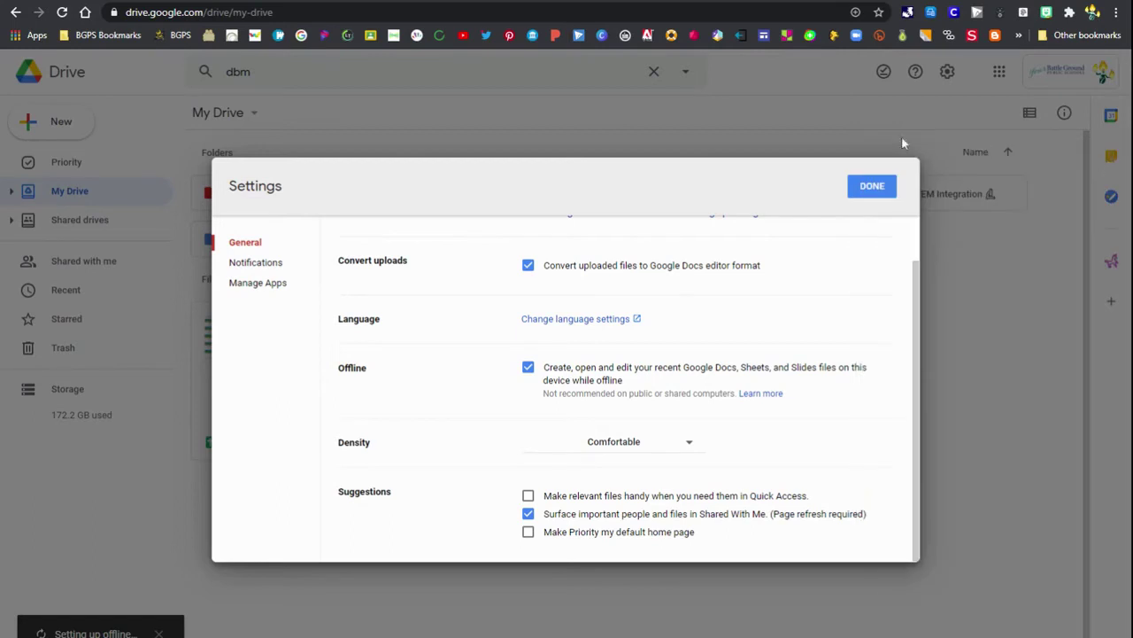
# Step: Close Settings with offline access kept on and return to the Google Drive tab
pyautogui.click(872, 186)
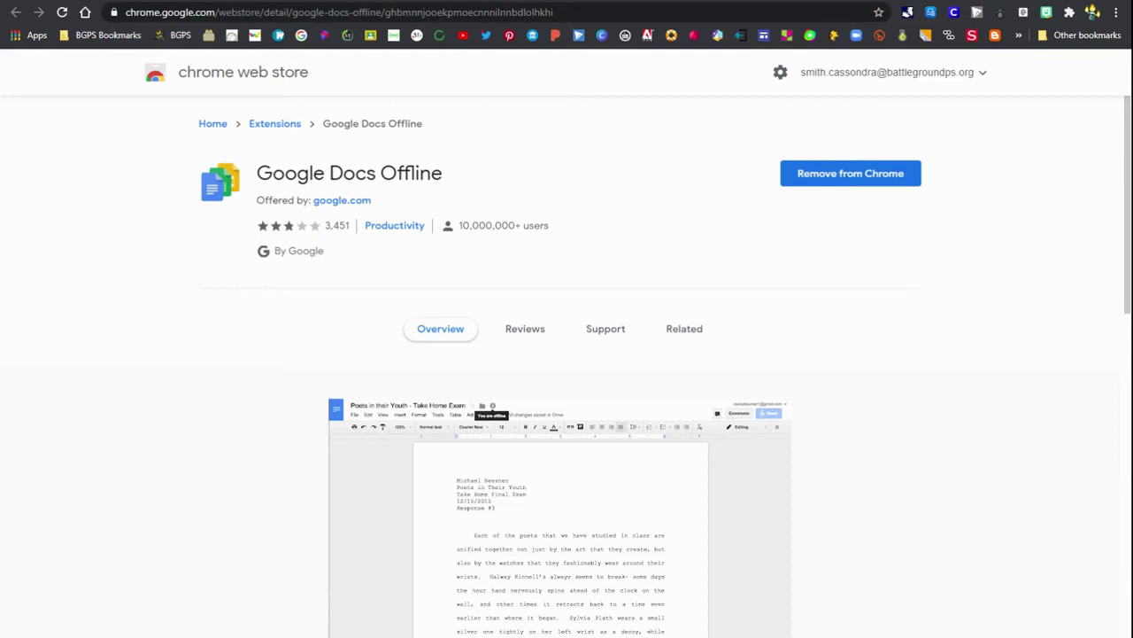
pyautogui.hotkey('ctrl', 'Tab')
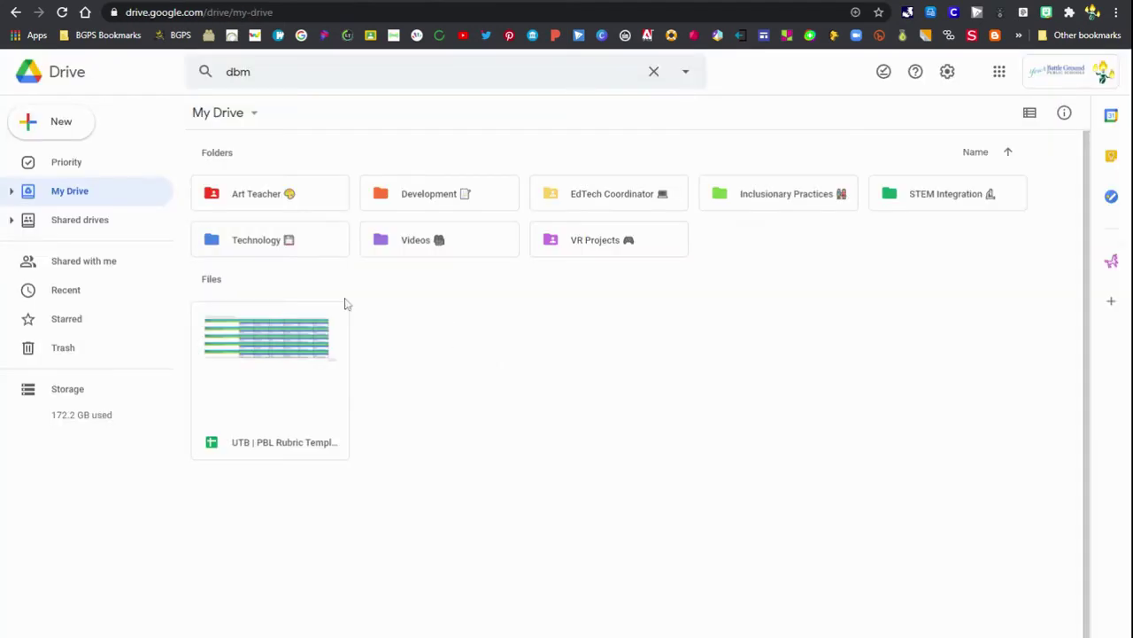
# Step: Make 'UTB | PBL Rubric Template' available offline and recheck its offline status
pyautogui.rightClick(281, 342)
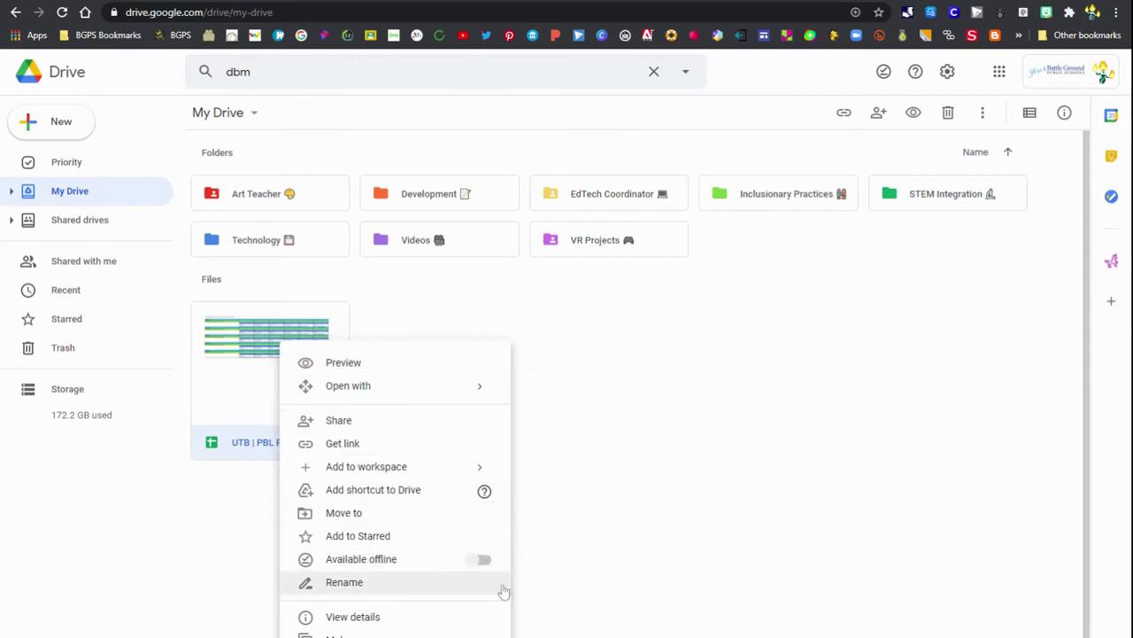
pyautogui.click(481, 561)
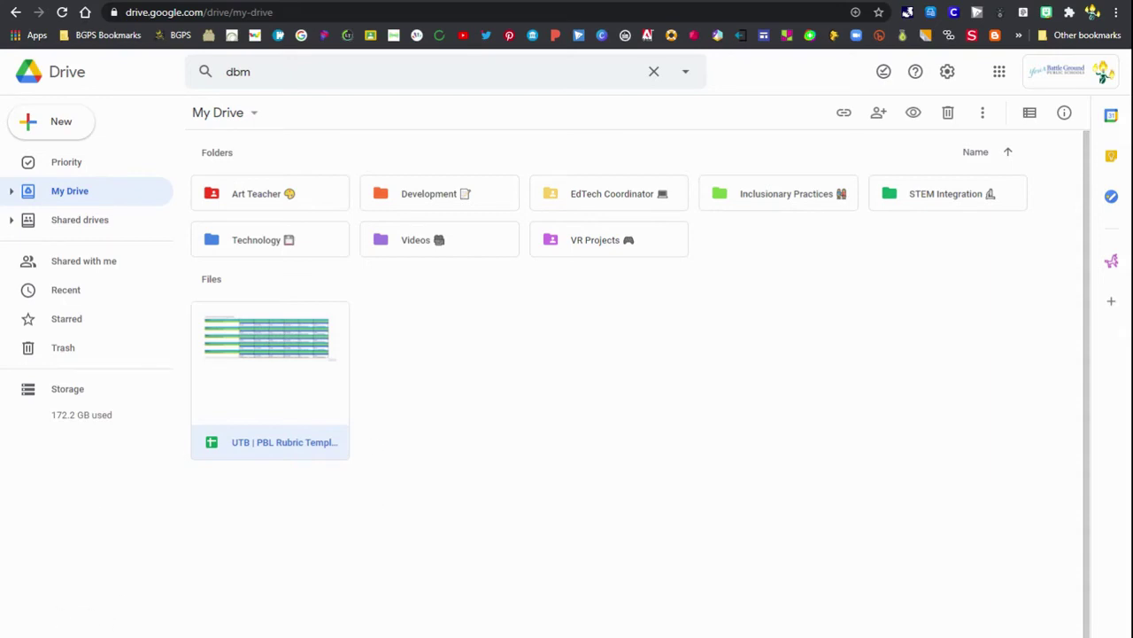
pyautogui.rightClick(261, 343)
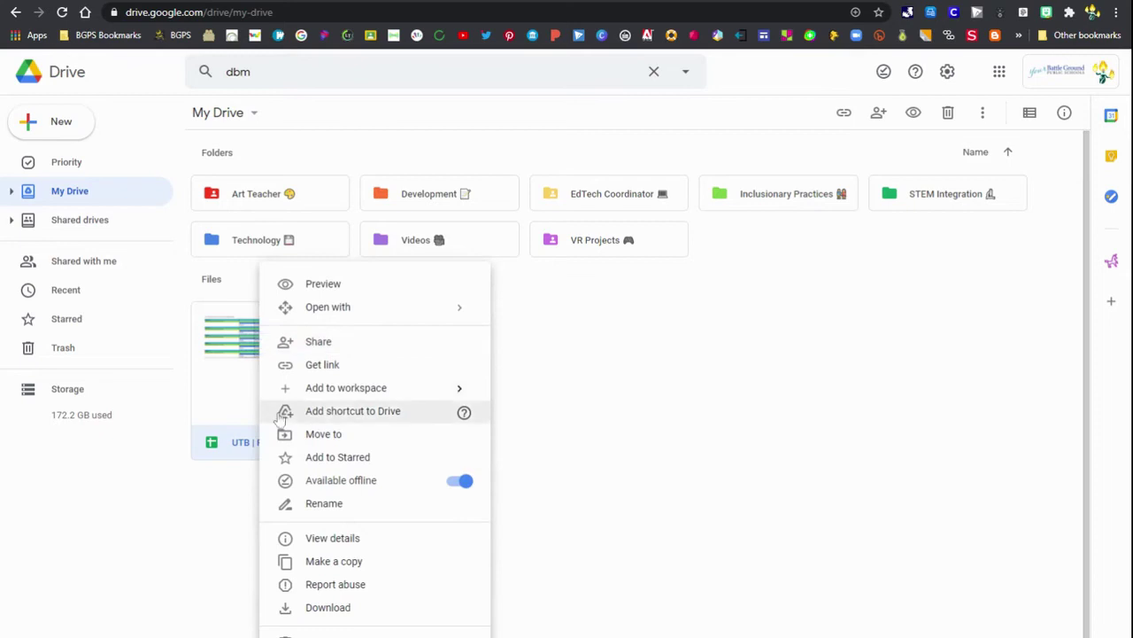
pyautogui.click(327, 489)
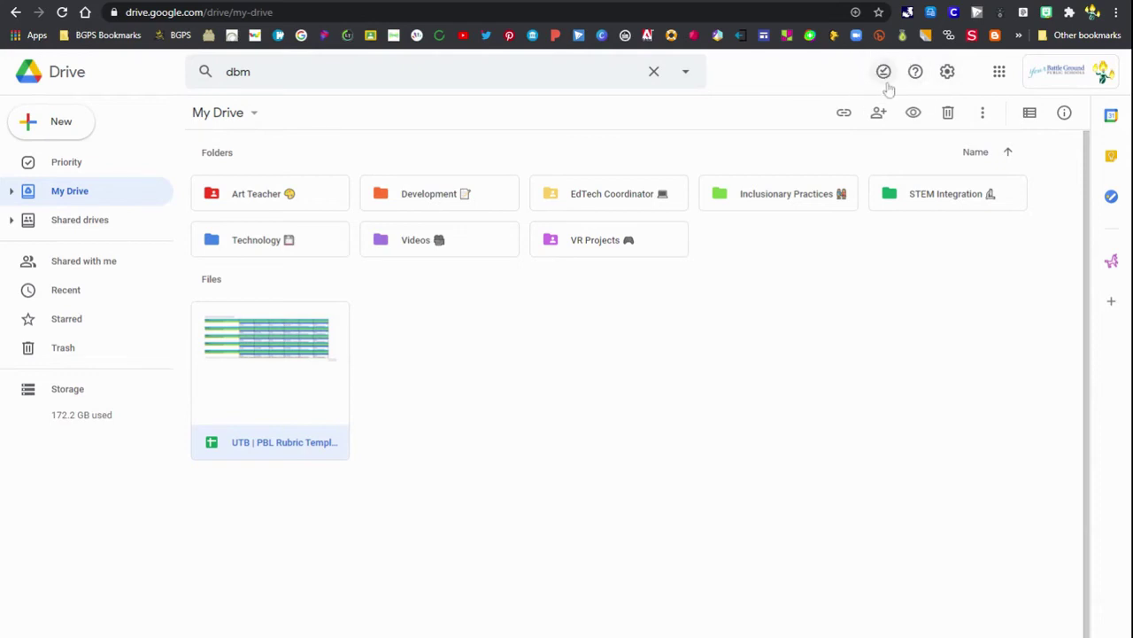
# Step: Switch on Offline preview from the Ready for offline indicator
pyautogui.click(886, 72)
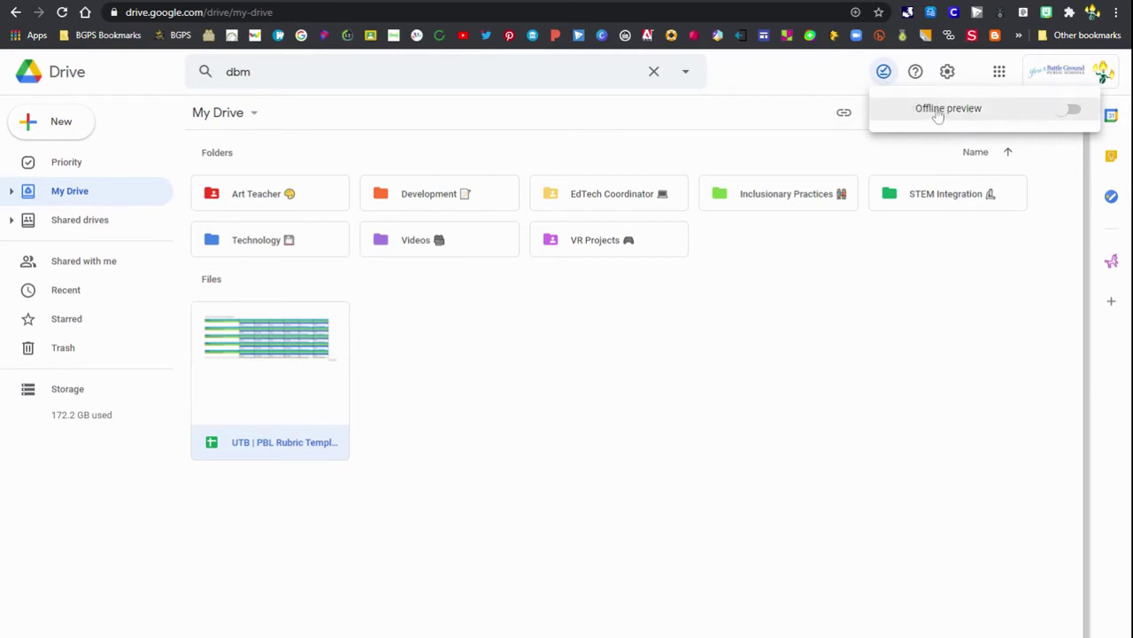
pyautogui.click(1072, 110)
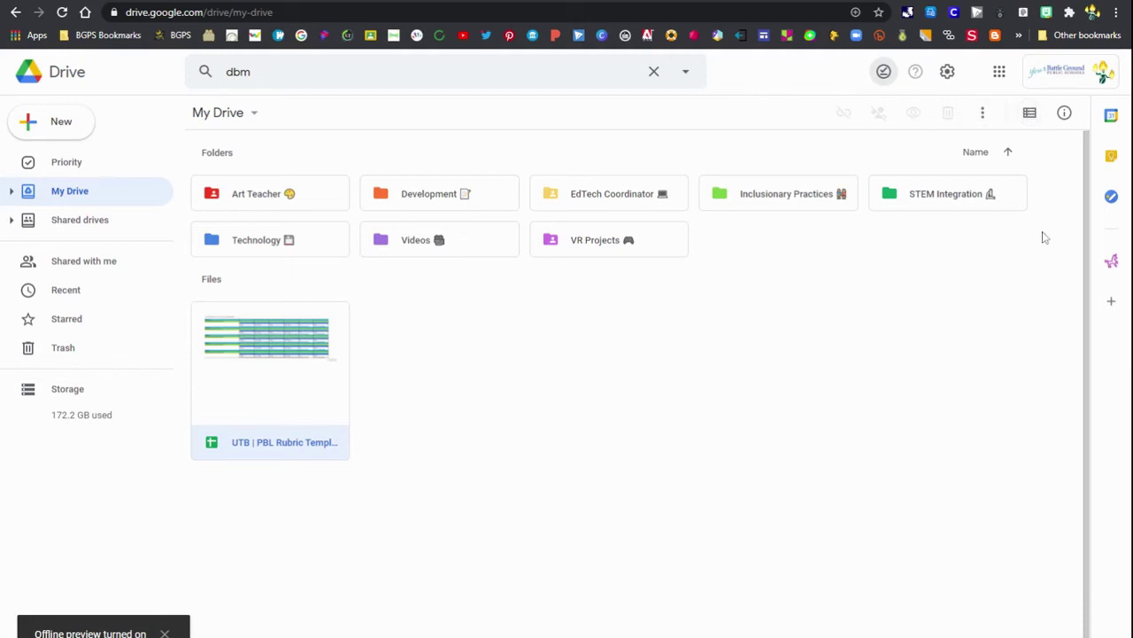
# Step: In the EdTech Coordinator folder, disable Offline preview and make 'EdTech 2019-20' available offline
pyautogui.doubleClick(635, 204)
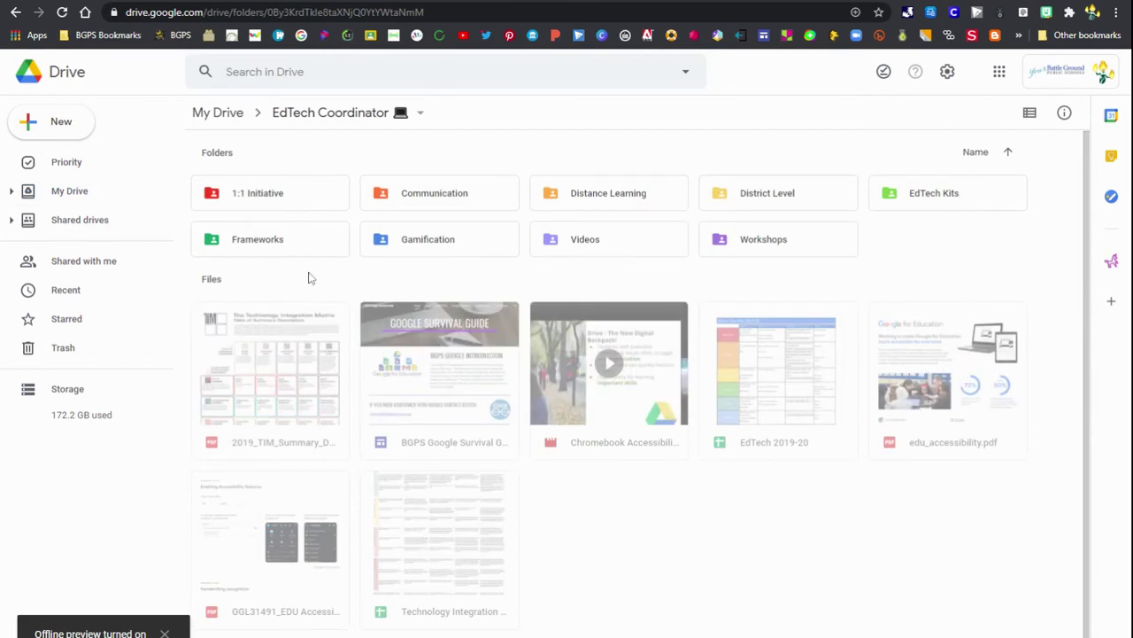
pyautogui.click(883, 71)
pyautogui.click(673, 142)
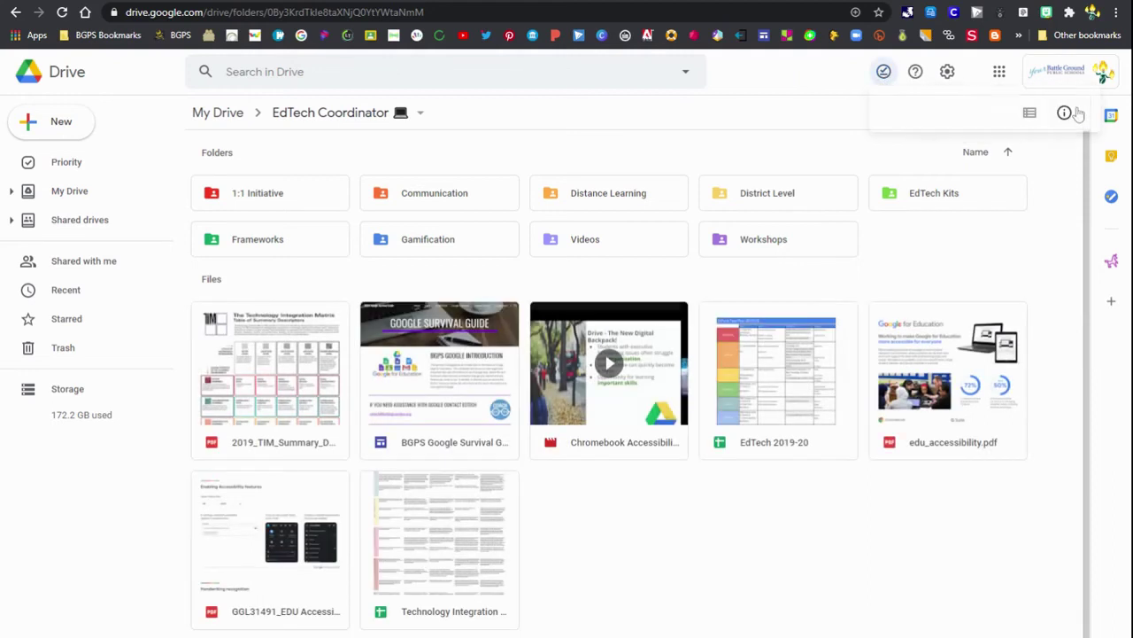
pyautogui.rightClick(736, 366)
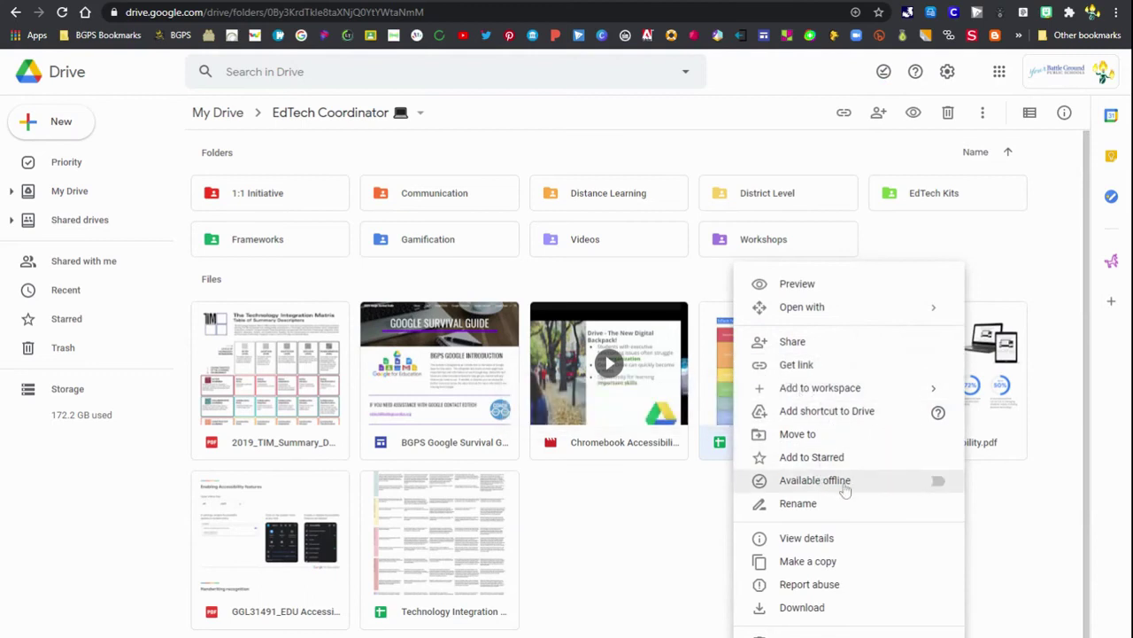
pyautogui.click(930, 484)
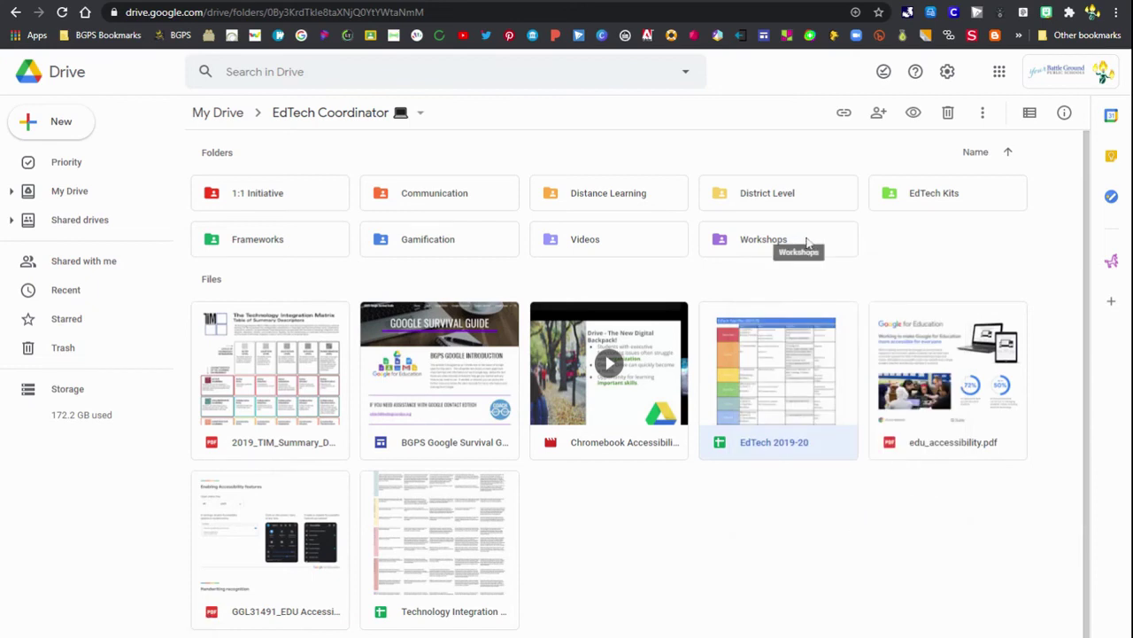
# Step: Toggle Offline preview on and back off, then go back to My Drive
pyautogui.click(884, 71)
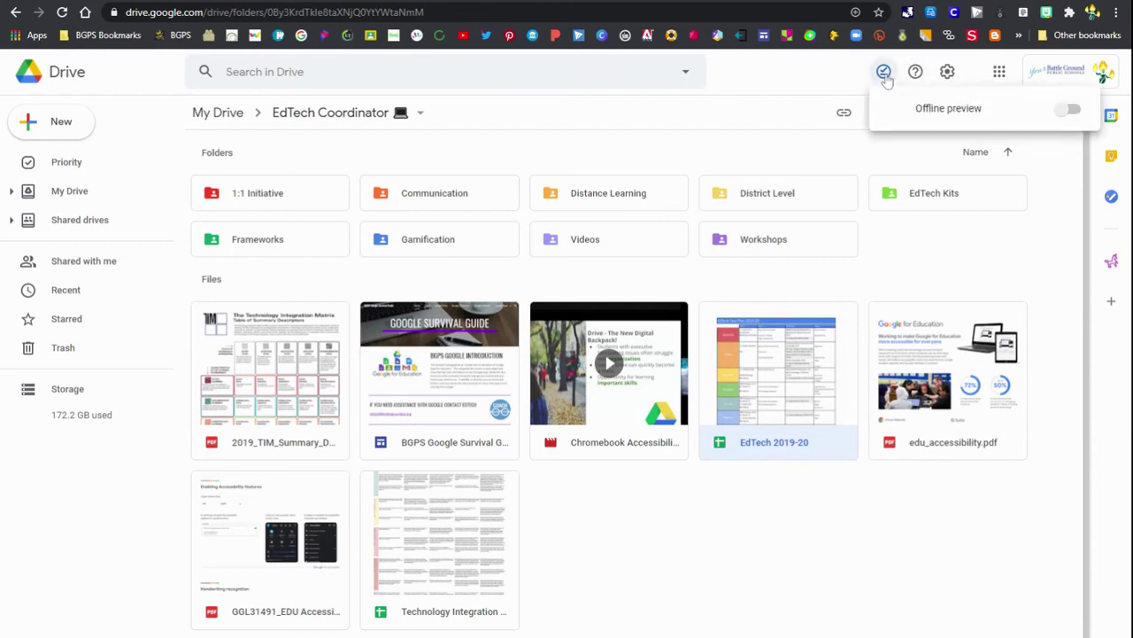
pyautogui.click(1069, 109)
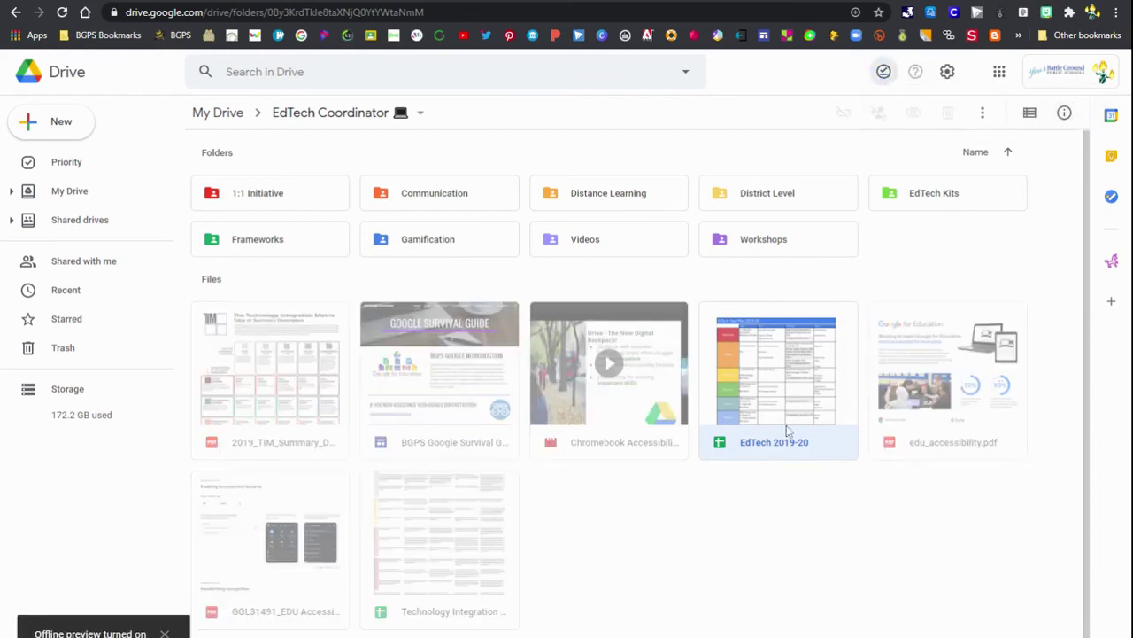
pyautogui.click(884, 71)
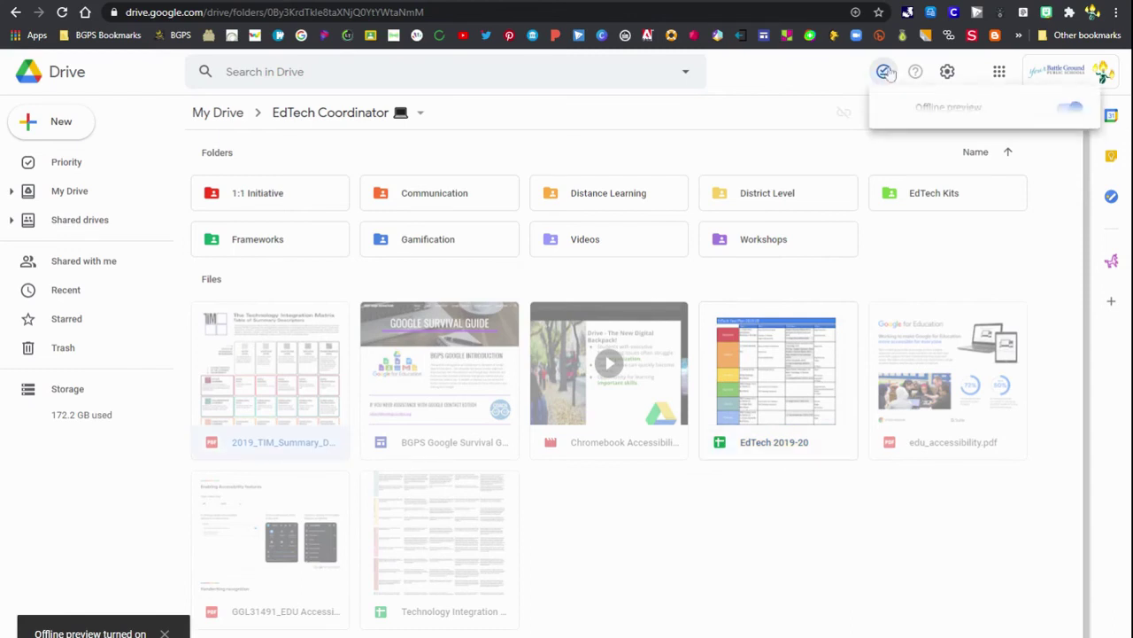
pyautogui.click(1073, 109)
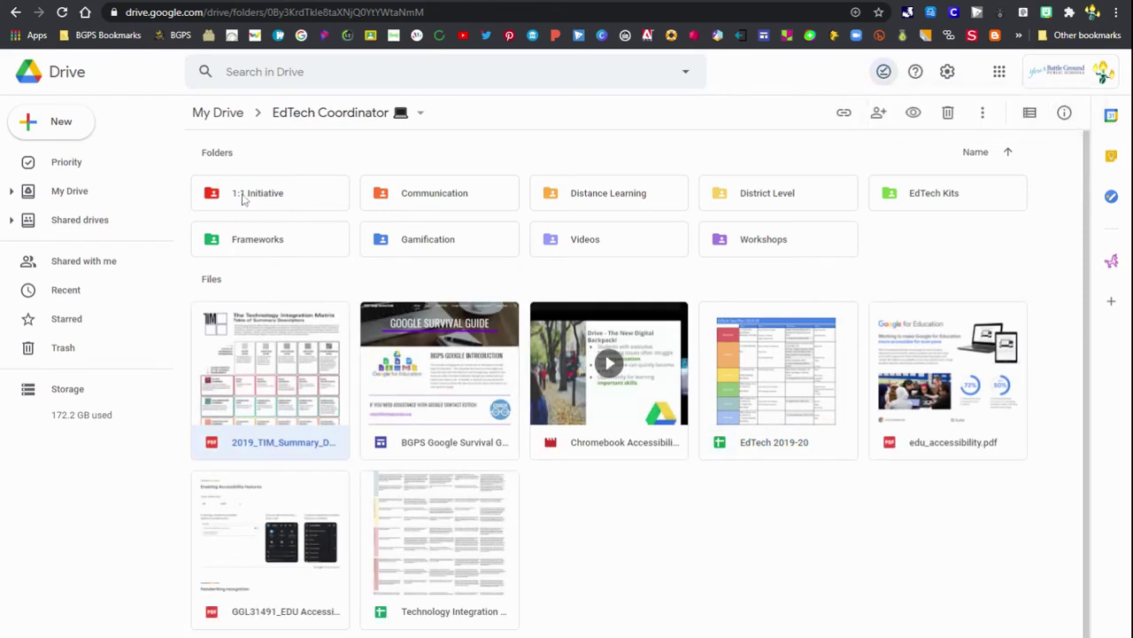
pyautogui.click(222, 112)
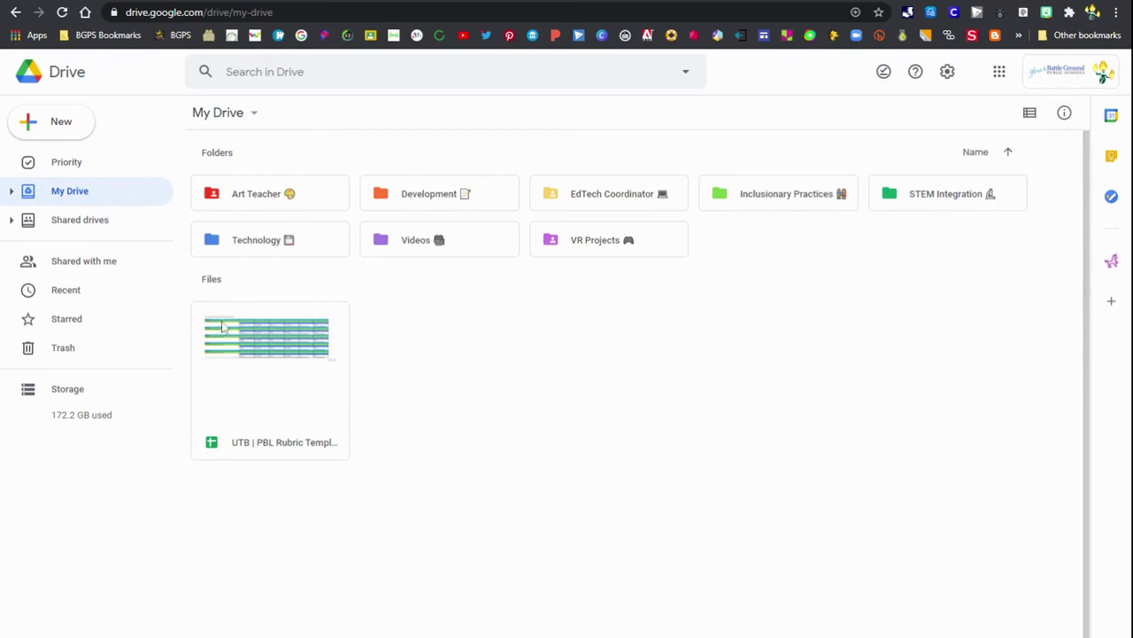
pyautogui.click(285, 347)
pyautogui.rightClick(285, 347)
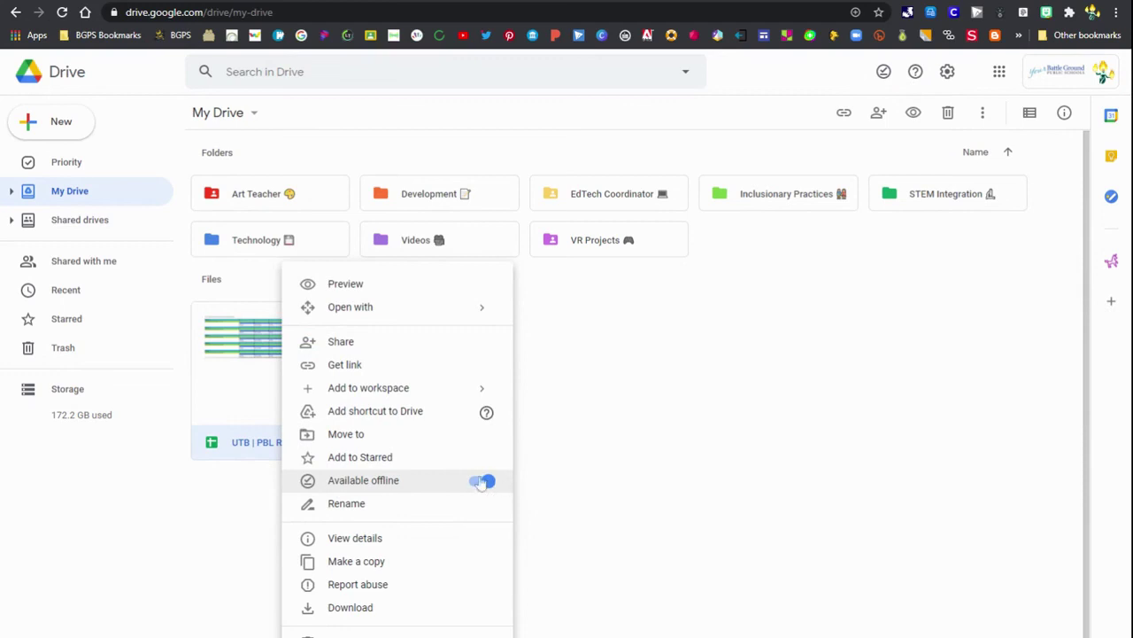
pyautogui.click(669, 434)
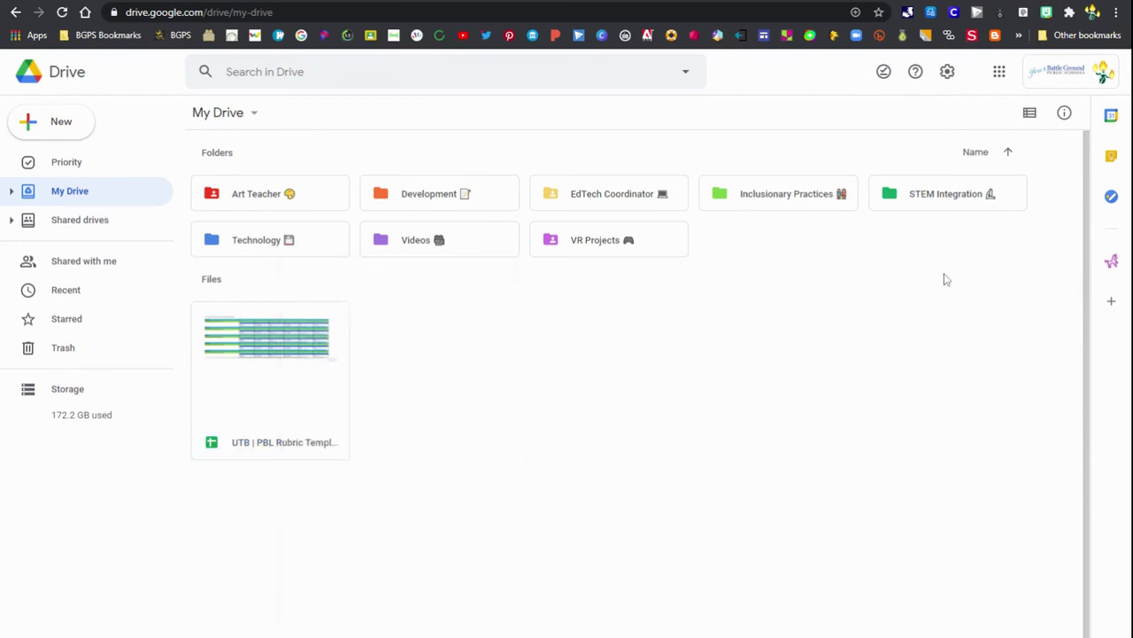